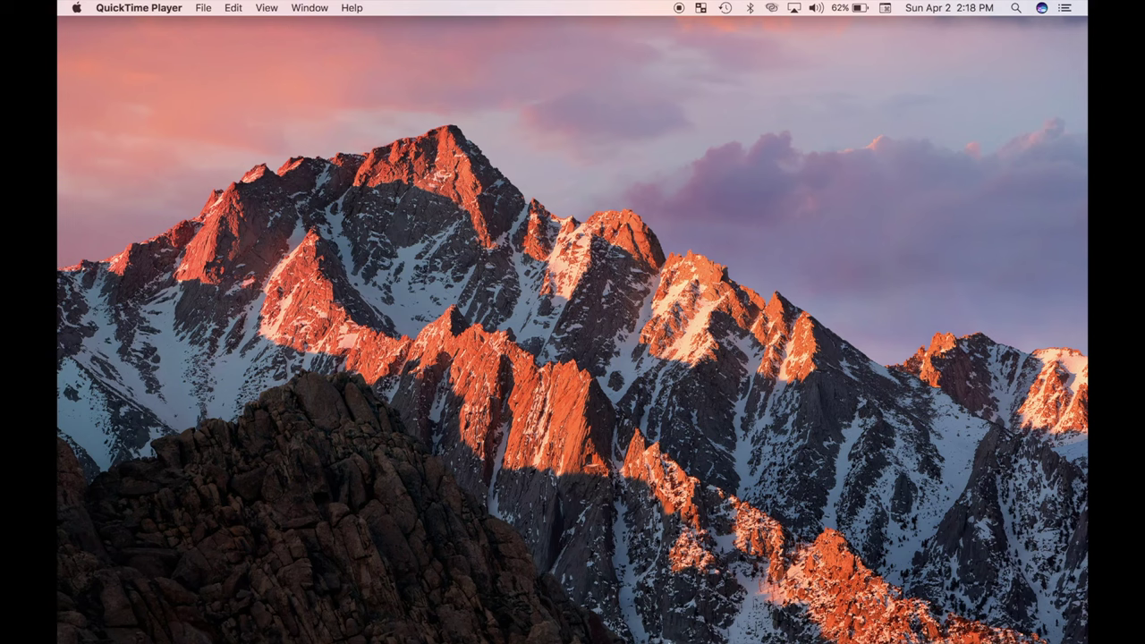
Step: Launch Final Cut Pro and create a new project named 'Ken Burns Demo'
{"action": "mouse_move", "coordinate": [682, 626]}
{"action": "left_click", "coordinate": [739, 631]}
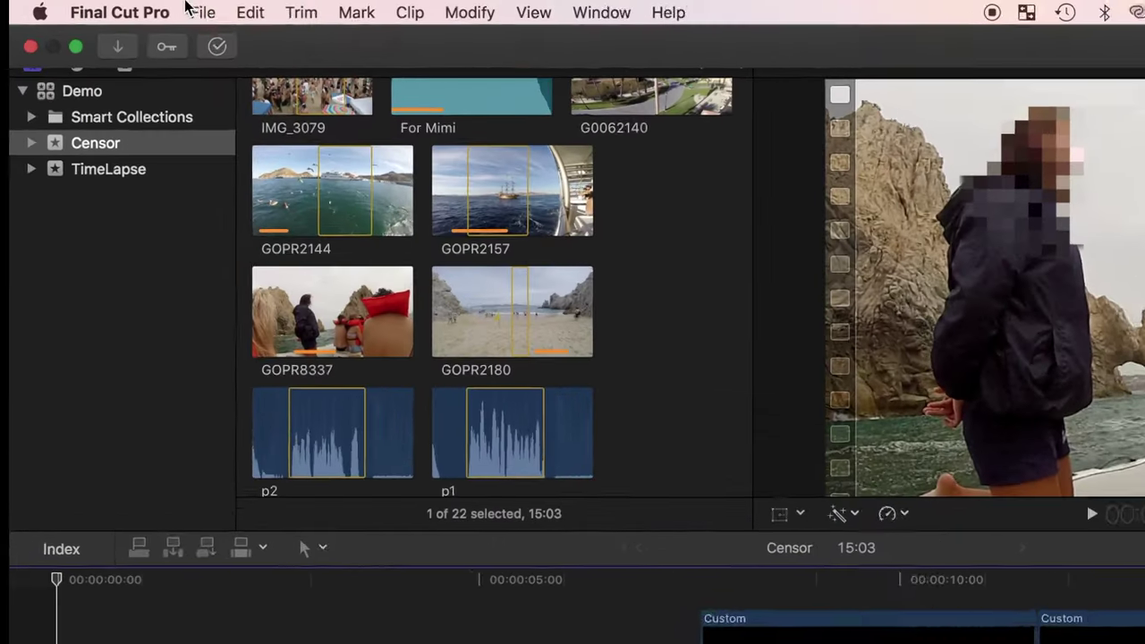
{"action": "left_click", "coordinate": [205, 13]}
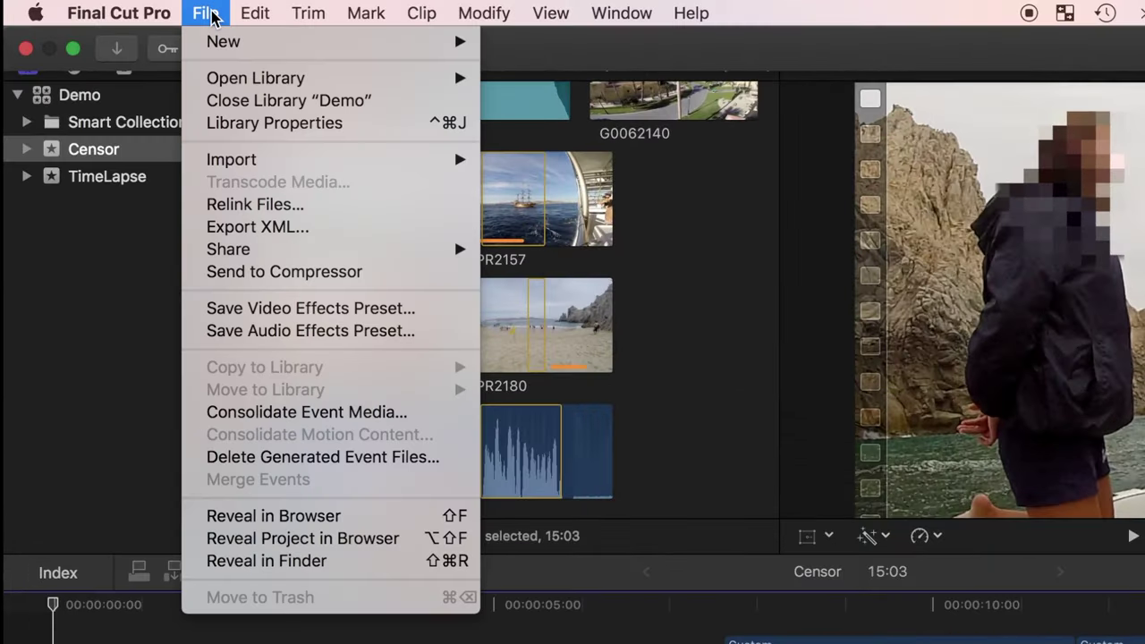
{"action": "mouse_move", "coordinate": [357, 42]}
{"action": "left_click", "coordinate": [506, 57]}
{"action": "type", "text": "Ken Burns Demo"}
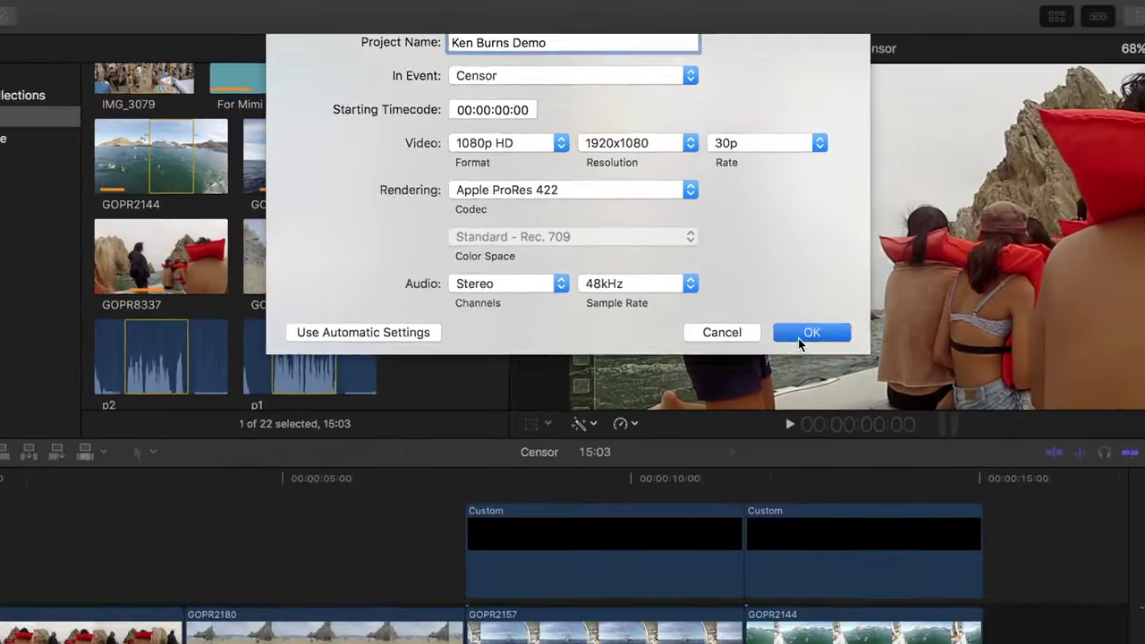
{"action": "key", "text": "Return"}
Step: Append the IMG_3079 beach photo to the timeline and fit the timeline in view
{"action": "left_click", "coordinate": [254, 133]}
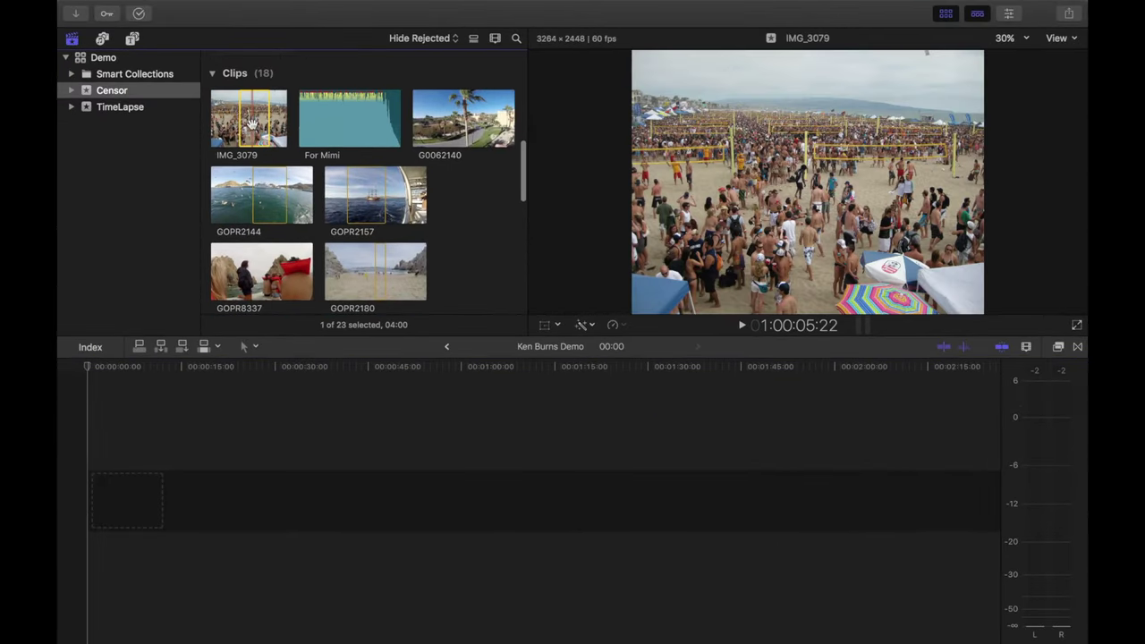
{"action": "key", "text": "e"}
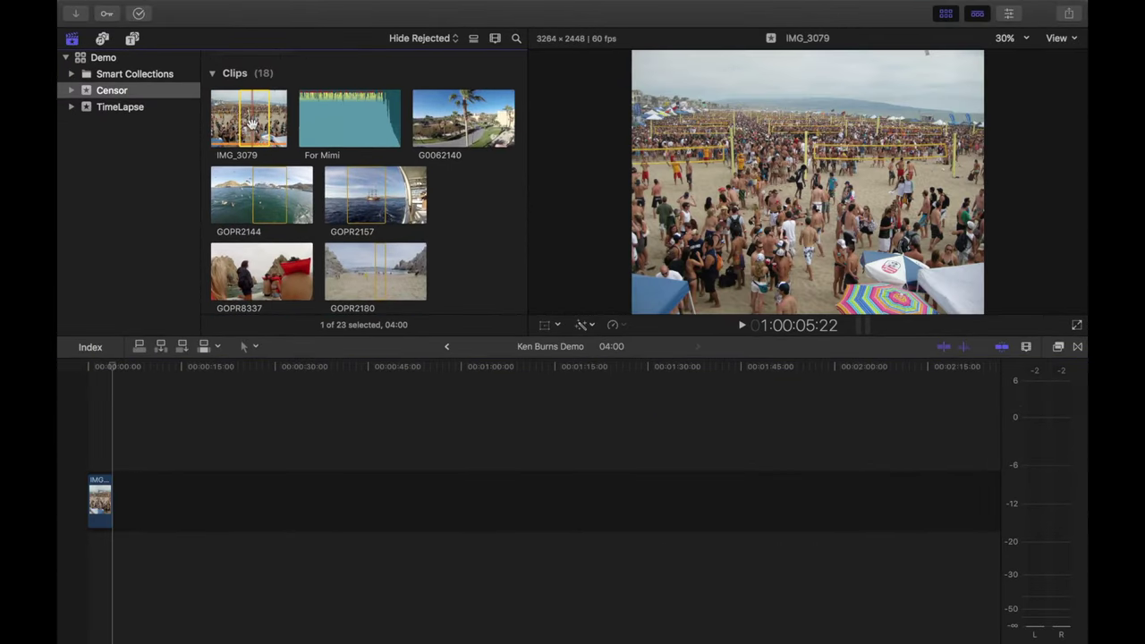
{"action": "left_click", "coordinate": [100, 464]}
{"action": "key", "text": "shift+z"}
{"action": "key", "text": "shift+z"}
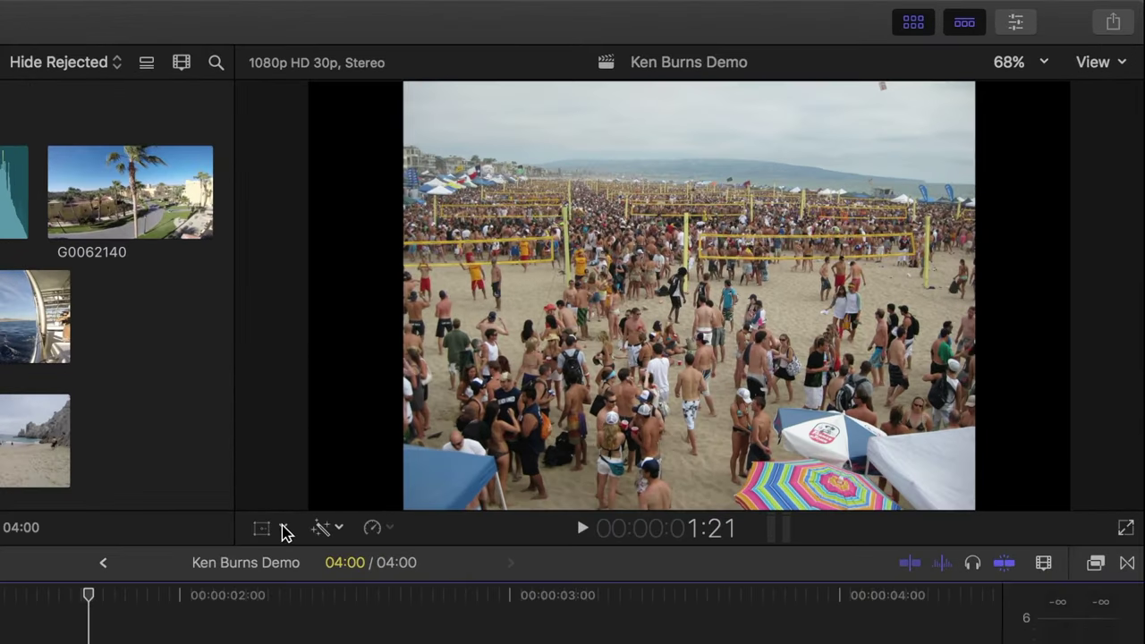
Step: Switch the photo's viewer crop mode to Ken Burns
{"action": "left_click", "coordinate": [283, 530]}
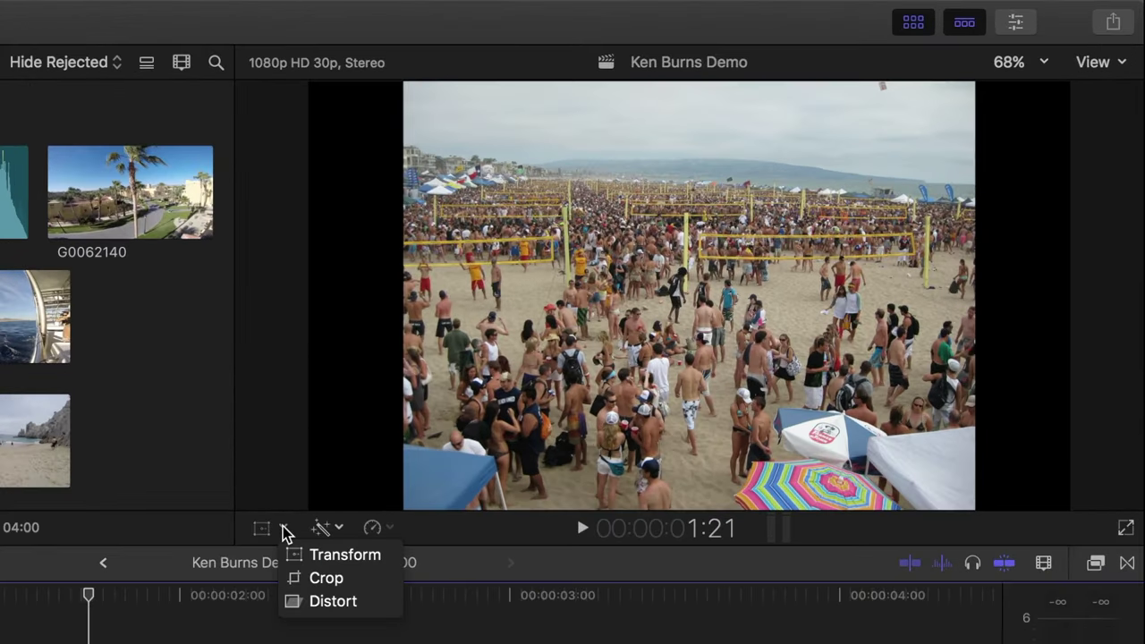
{"action": "left_click", "coordinate": [303, 579]}
{"action": "left_click", "coordinate": [722, 482]}
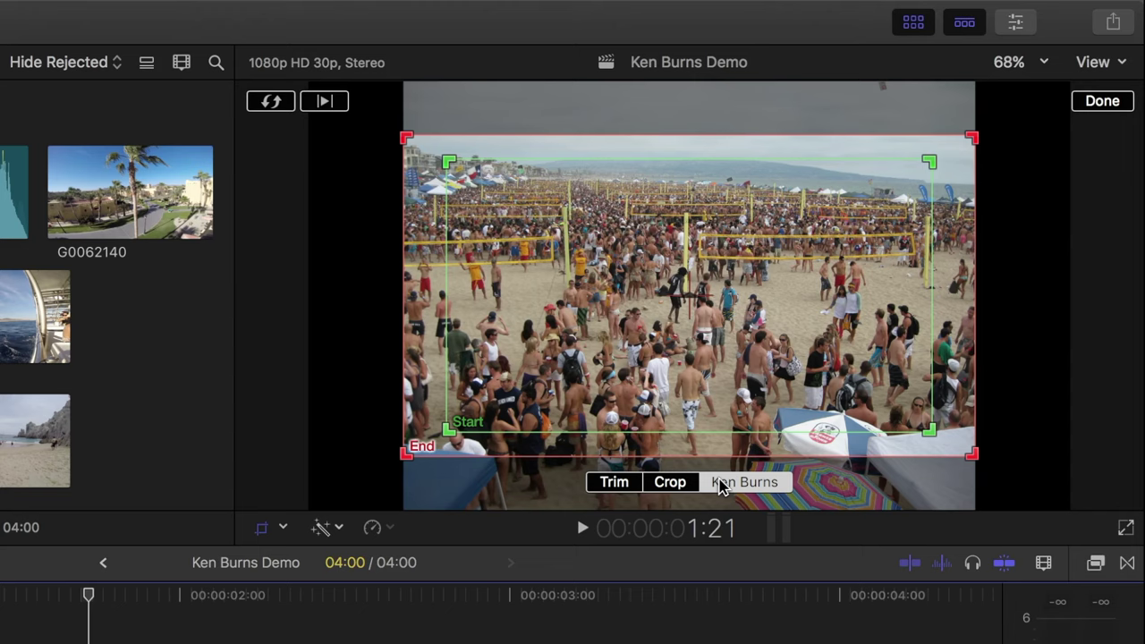
Step: Shrink the Start frame onto the lower-centre crowd and the End frame onto the upper-left nets
{"action": "left_click_drag", "start_coordinate": [929, 430], "coordinate": [772, 366]}
{"action": "left_click_drag", "start_coordinate": [609, 259], "coordinate": [695, 411]}
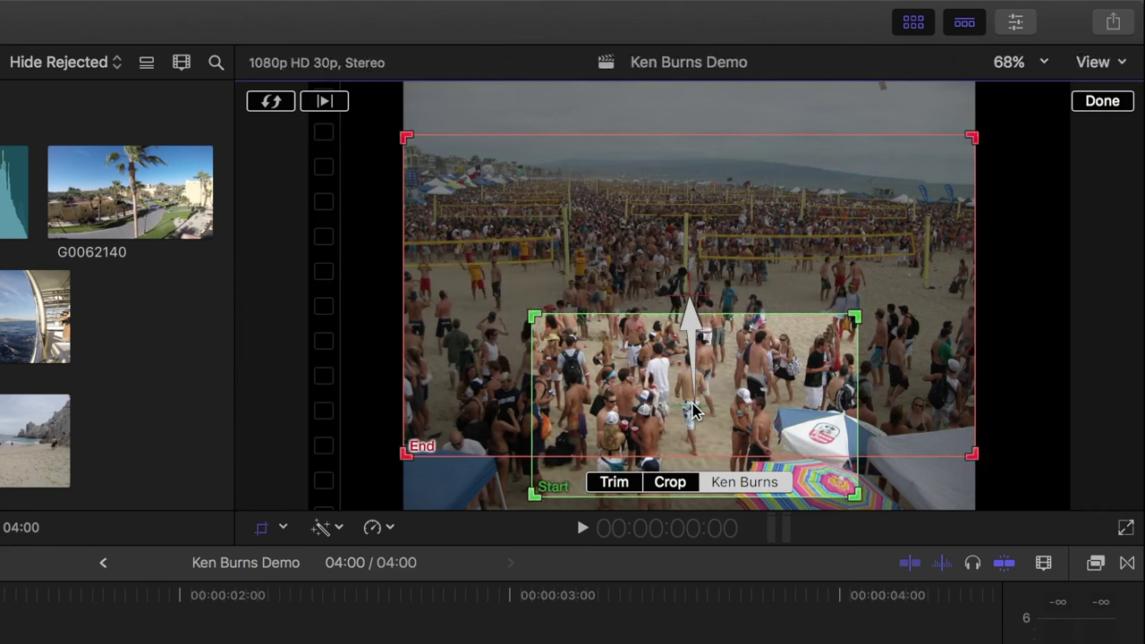
{"action": "left_click_drag", "start_coordinate": [972, 455], "coordinate": [724, 317]}
{"action": "left_click_drag", "start_coordinate": [551, 234], "coordinate": [549, 203]}
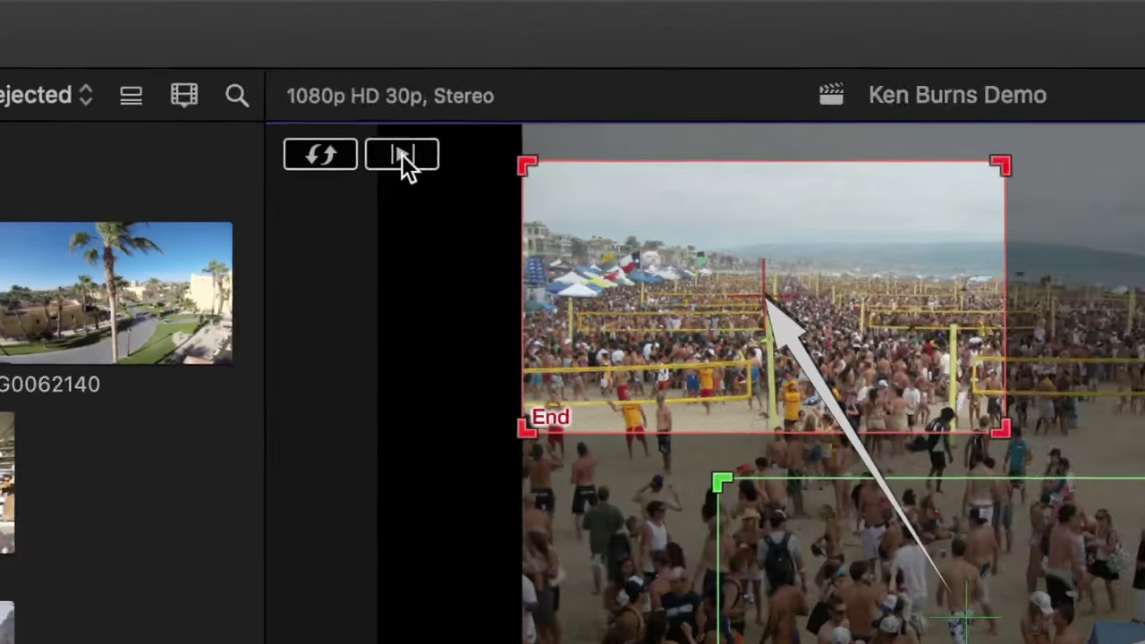
Step: Preview the Ken Burns move, then trim the IMG_3079 clip to about 2 seconds
{"action": "left_click", "coordinate": [401, 153]}
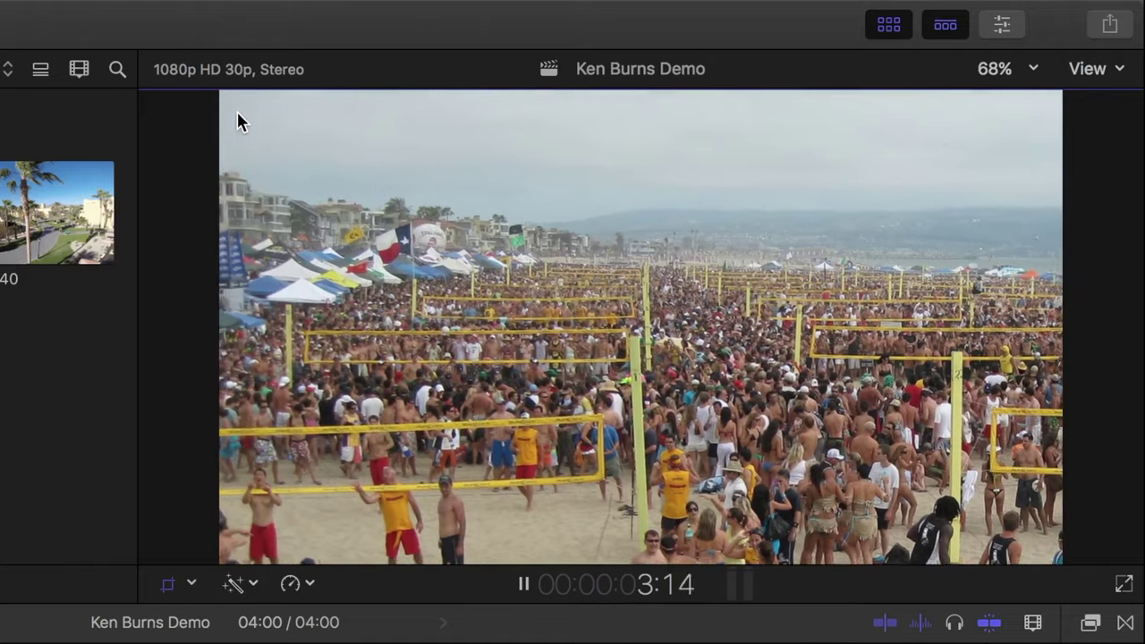
{"action": "left_click", "coordinate": [237, 121]}
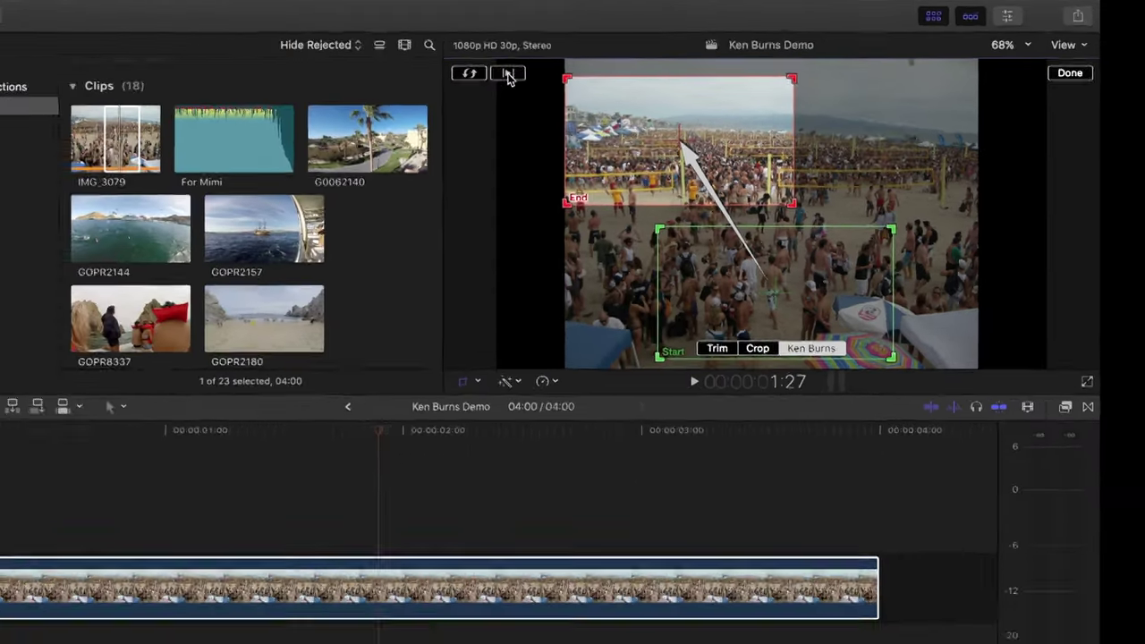
{"action": "left_click_drag", "start_coordinate": [889, 514], "coordinate": [492, 510]}
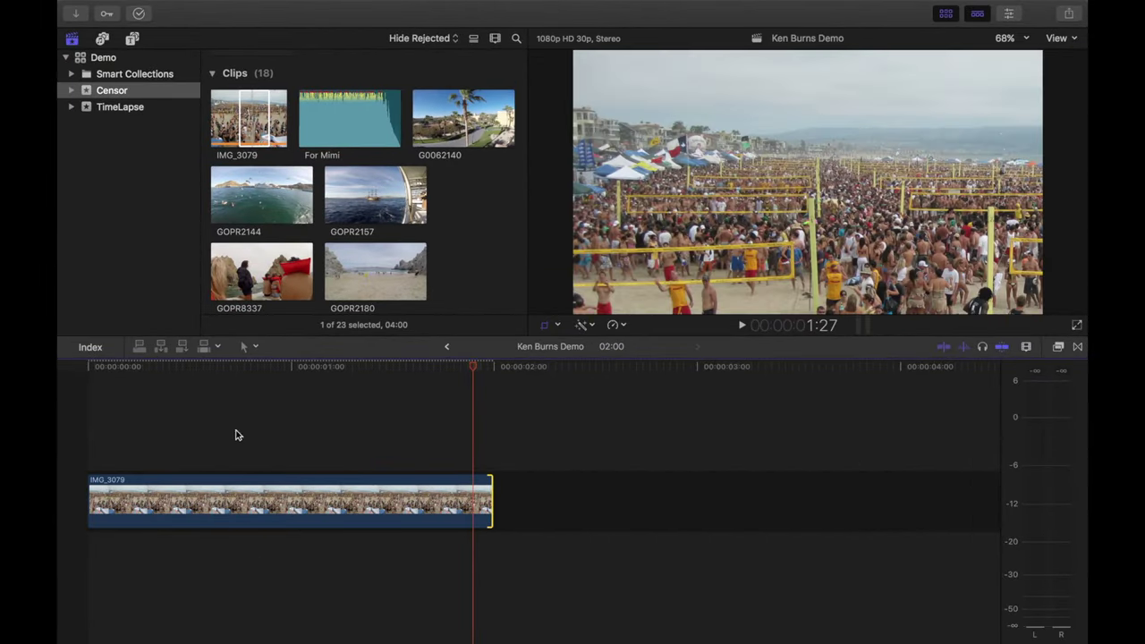
{"action": "left_click", "coordinate": [117, 438]}
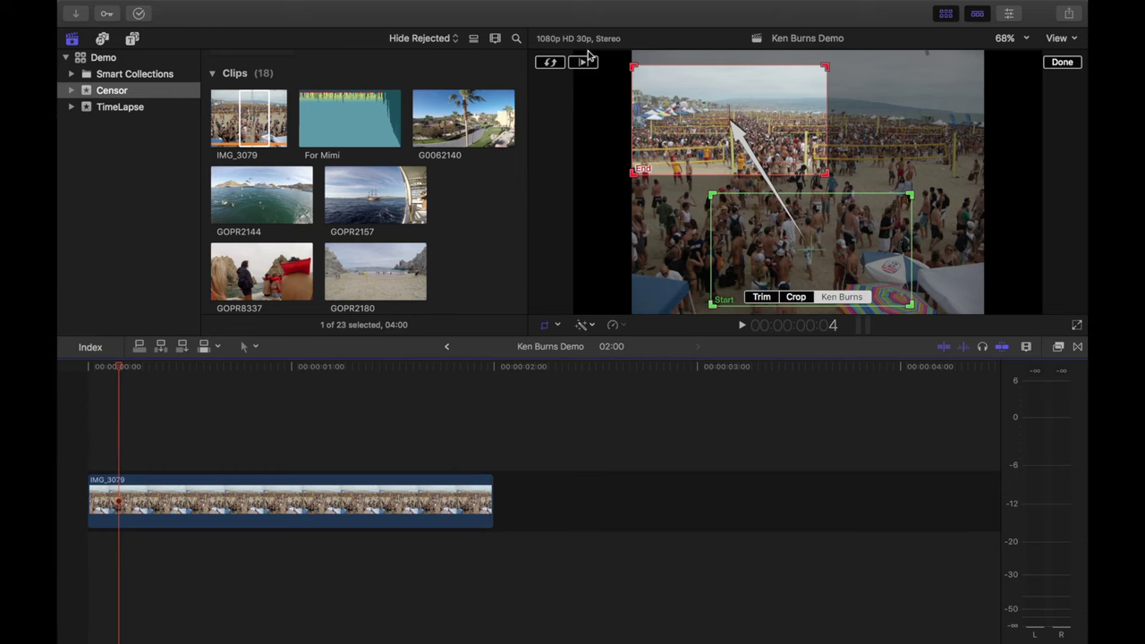
Step: Add a shortened freeze frame holding the final frame of the Ken Burns move
{"action": "left_click", "coordinate": [584, 61]}
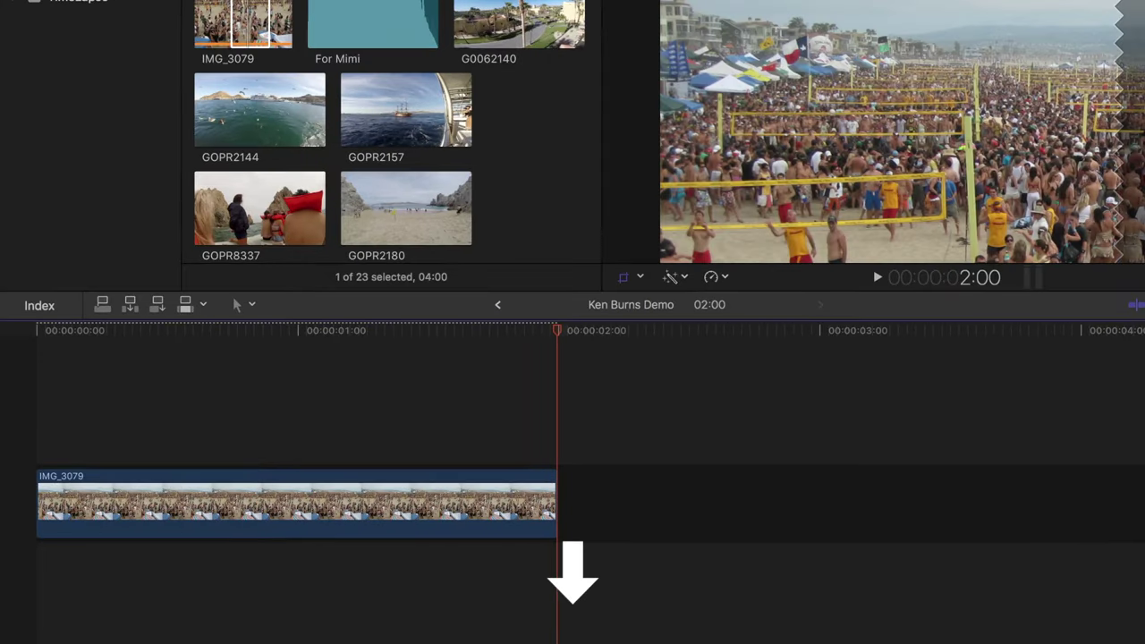
{"action": "key", "text": "Left"}
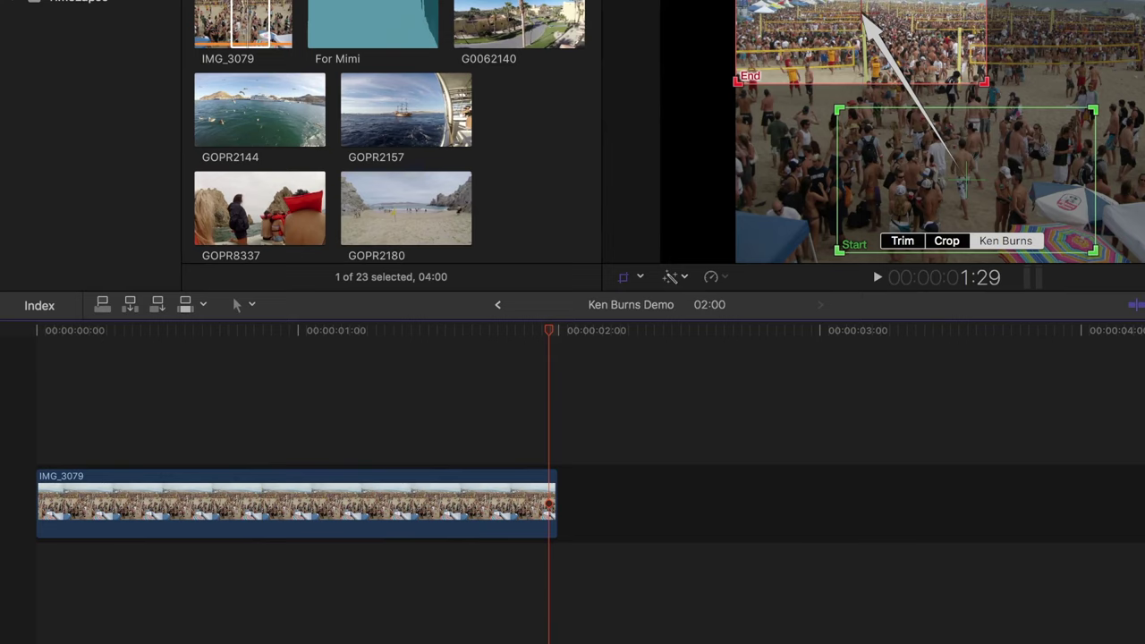
{"action": "key", "text": "alt+f"}
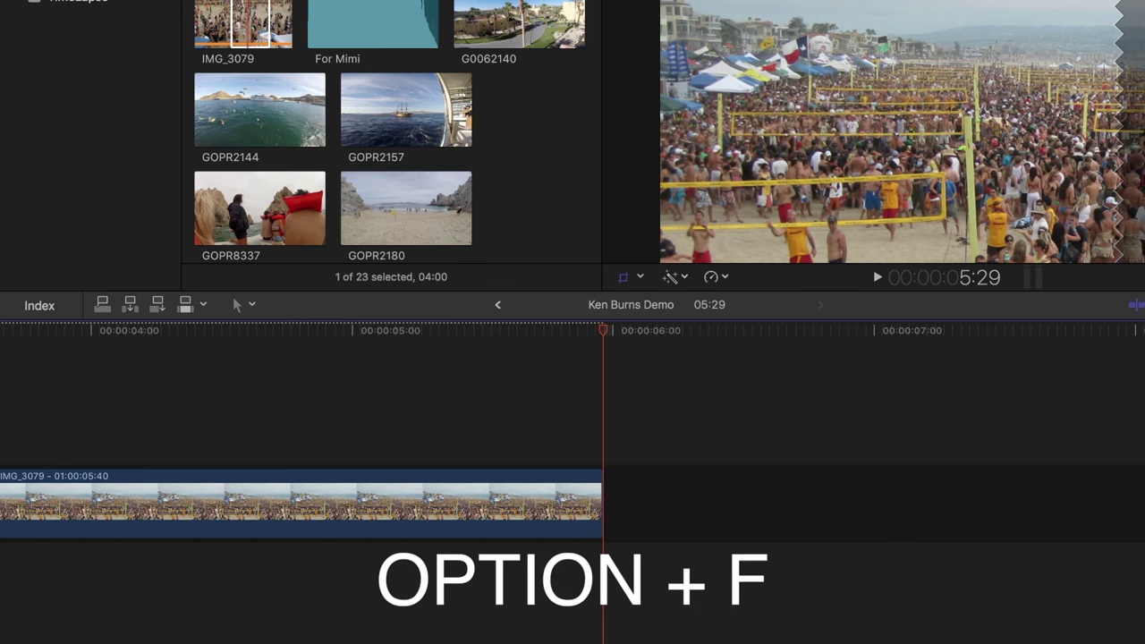
{"action": "key", "text": "shift+z"}
{"action": "left_click_drag", "start_coordinate": [1086, 498], "coordinate": [556, 483]}
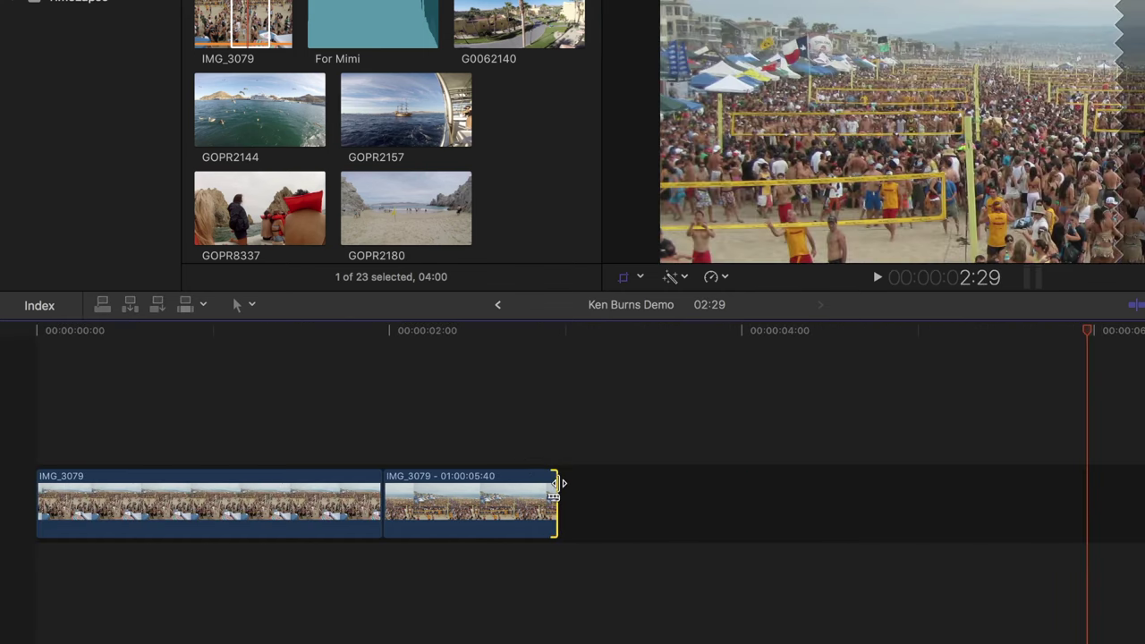
Step: Copy the first IMG_3079 clip and paste it at the end of the timeline
{"action": "left_click", "coordinate": [302, 517]}
{"action": "key", "text": "super+c"}
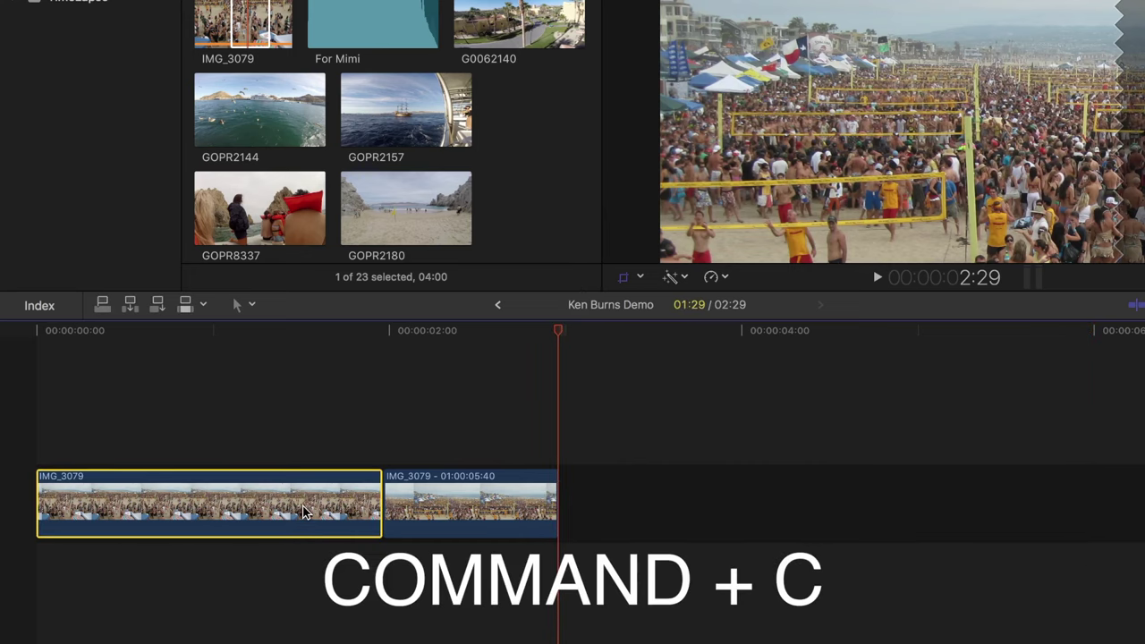
{"action": "left_click", "coordinate": [561, 406]}
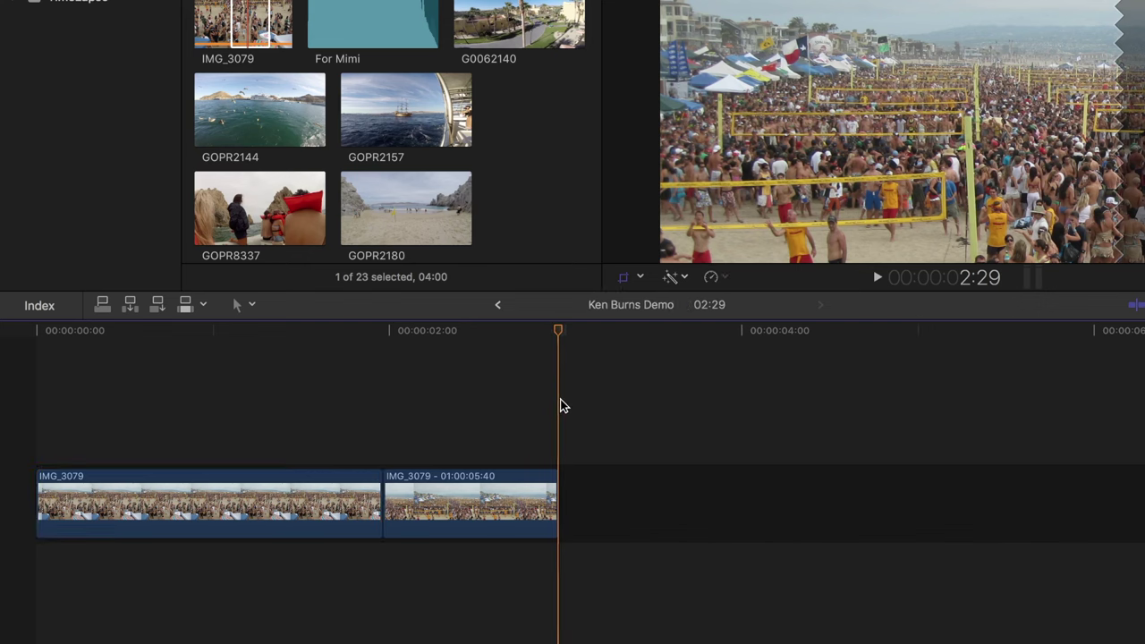
{"action": "key", "text": "super+v"}
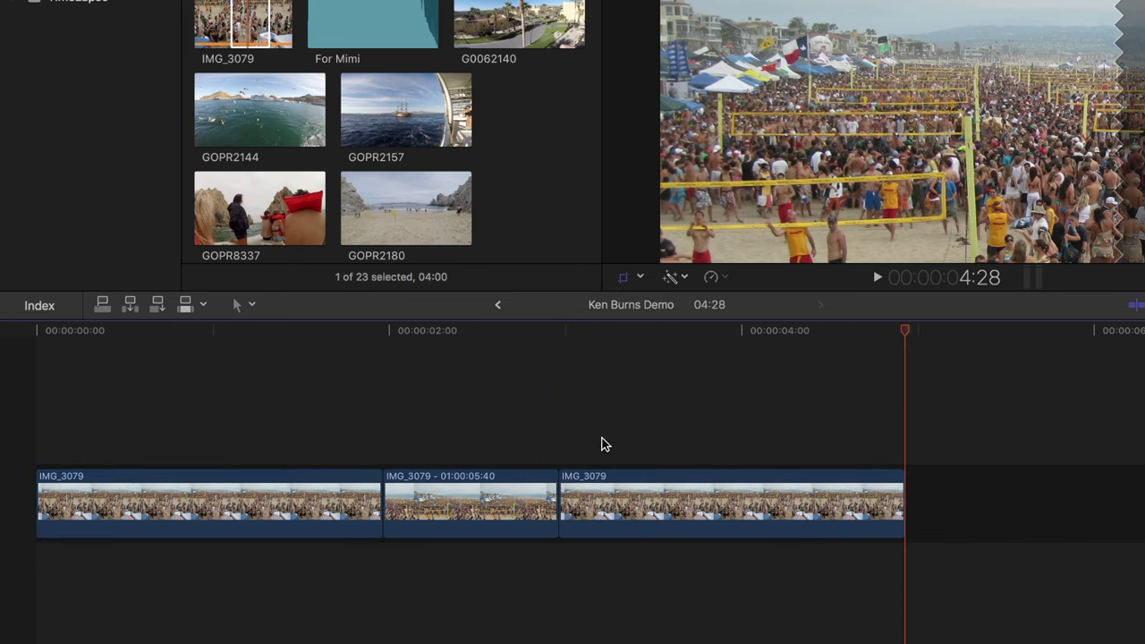
Step: Set the third clip's Ken Burns to pan from the upper-left nets to the upper-right crowd, then preview it
{"action": "left_click", "coordinate": [670, 488]}
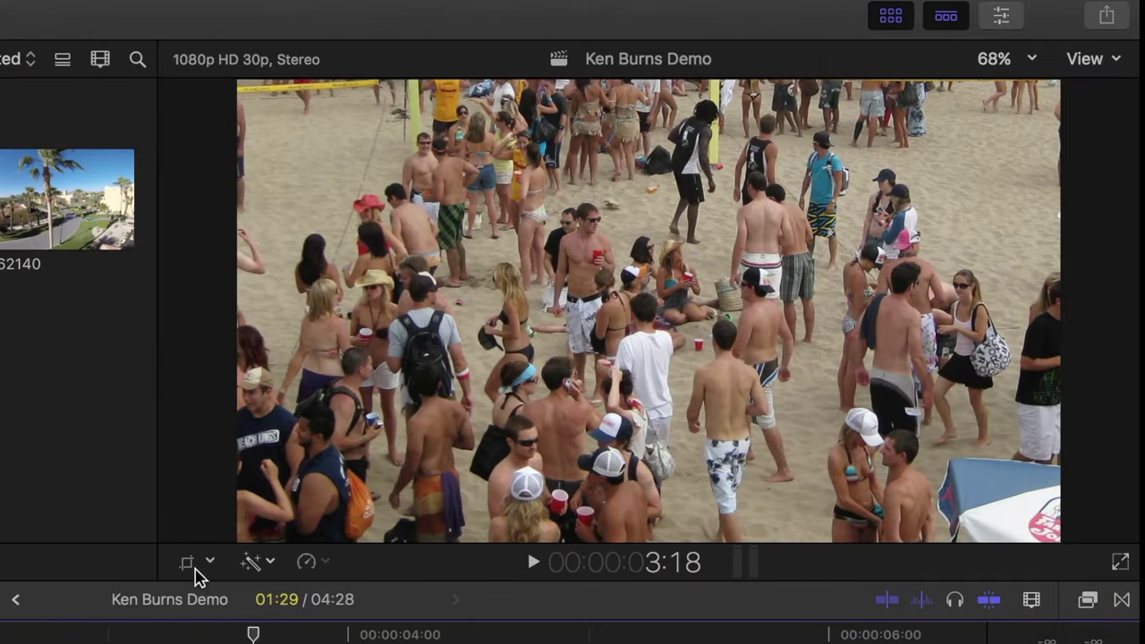
{"action": "left_click", "coordinate": [451, 388]}
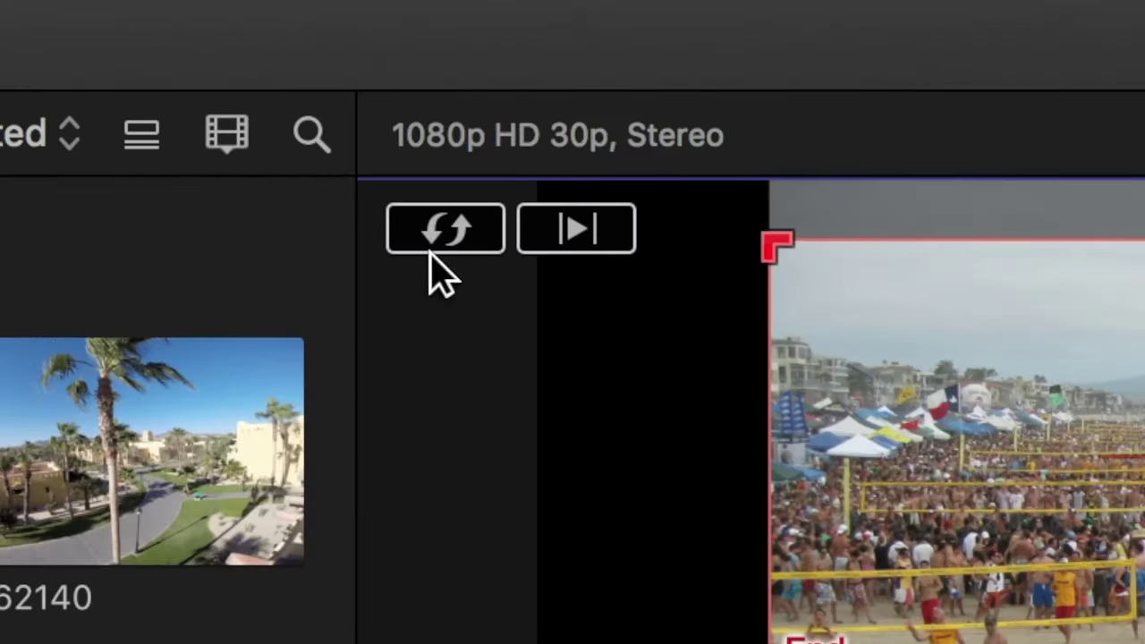
{"action": "left_click", "coordinate": [197, 101]}
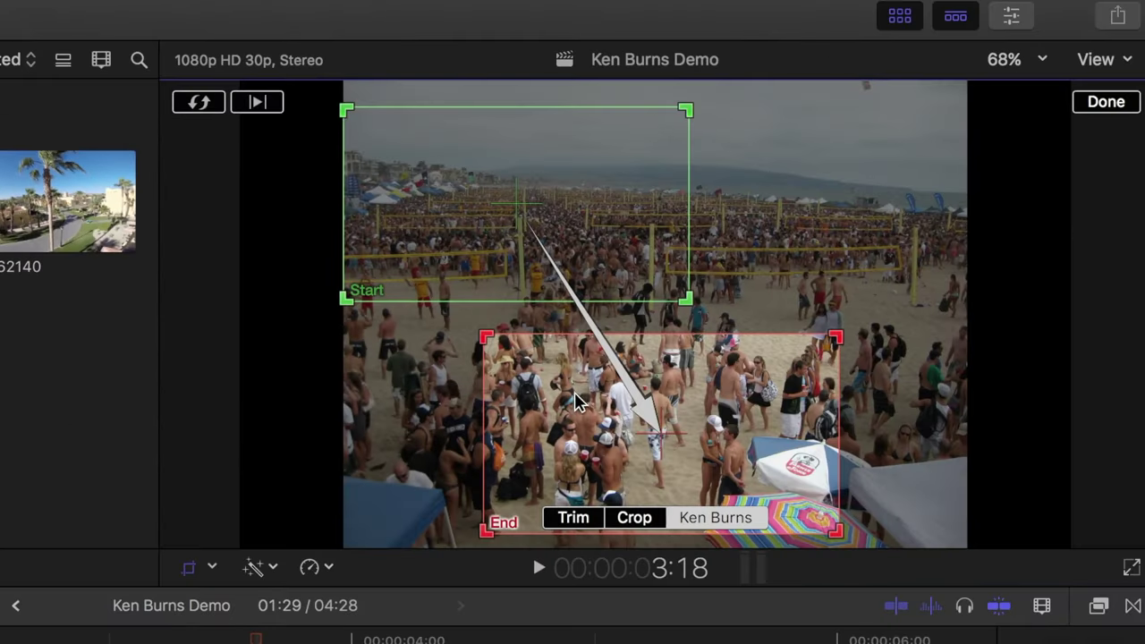
{"action": "left_click_drag", "start_coordinate": [572, 402], "coordinate": [702, 177]}
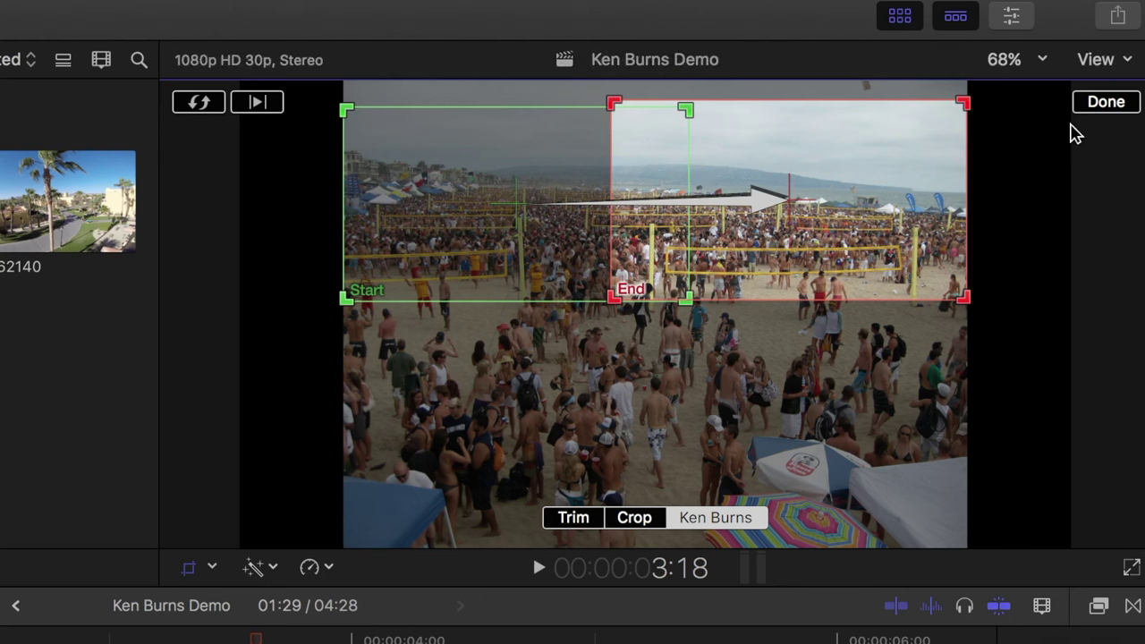
{"action": "left_click", "coordinate": [1095, 107]}
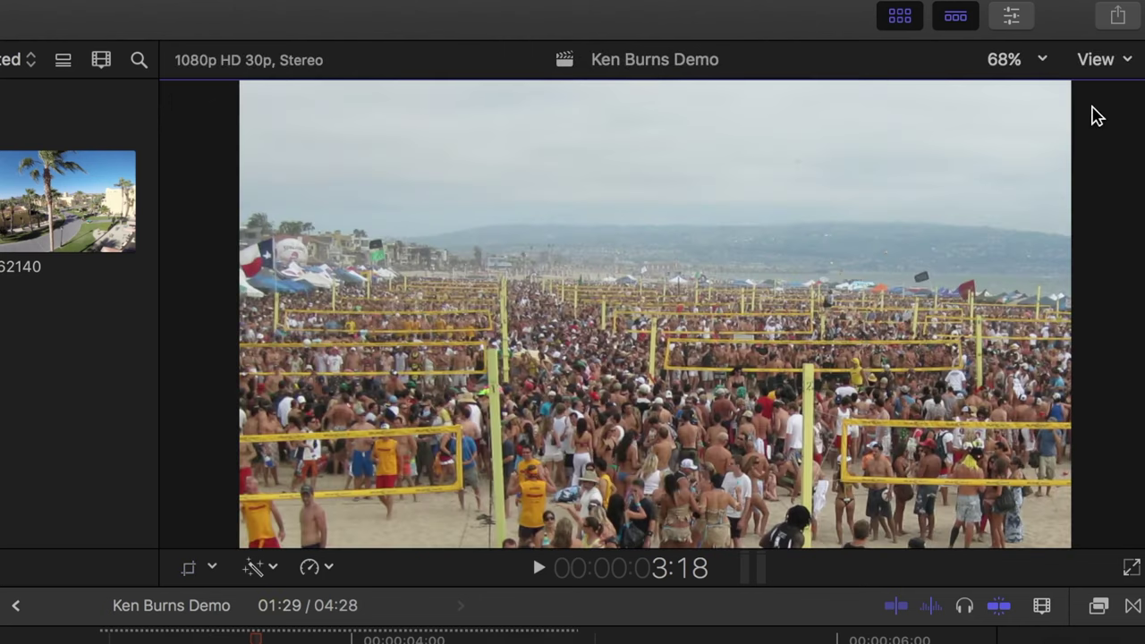
{"action": "key", "text": "space"}
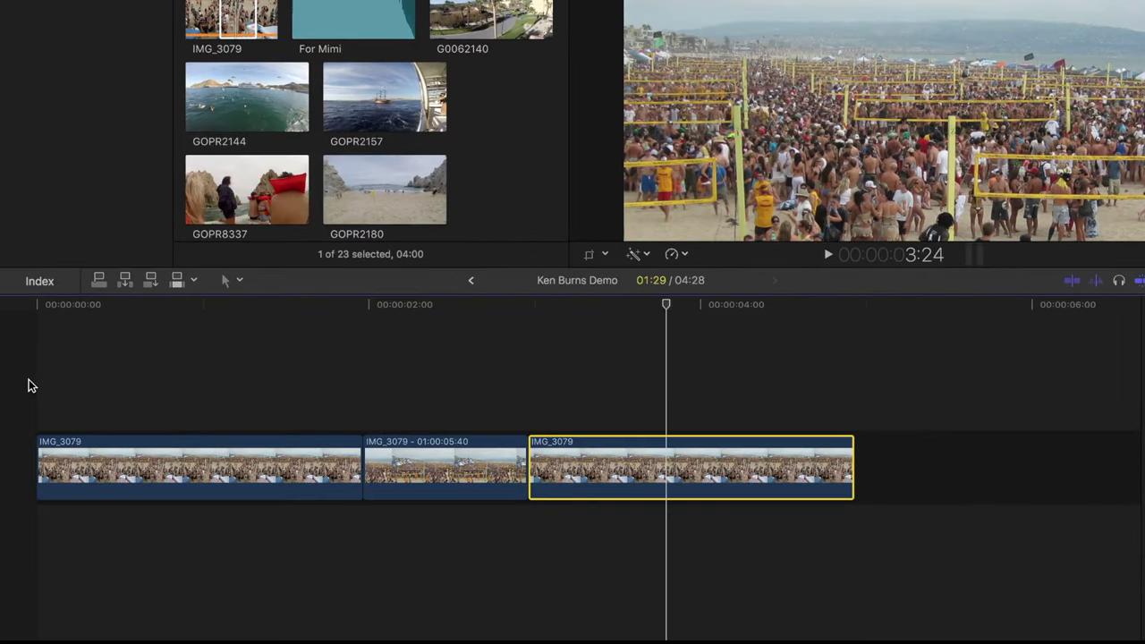
Step: Add a shortened hold frame of the pan's final frame
{"action": "key", "text": "space"}
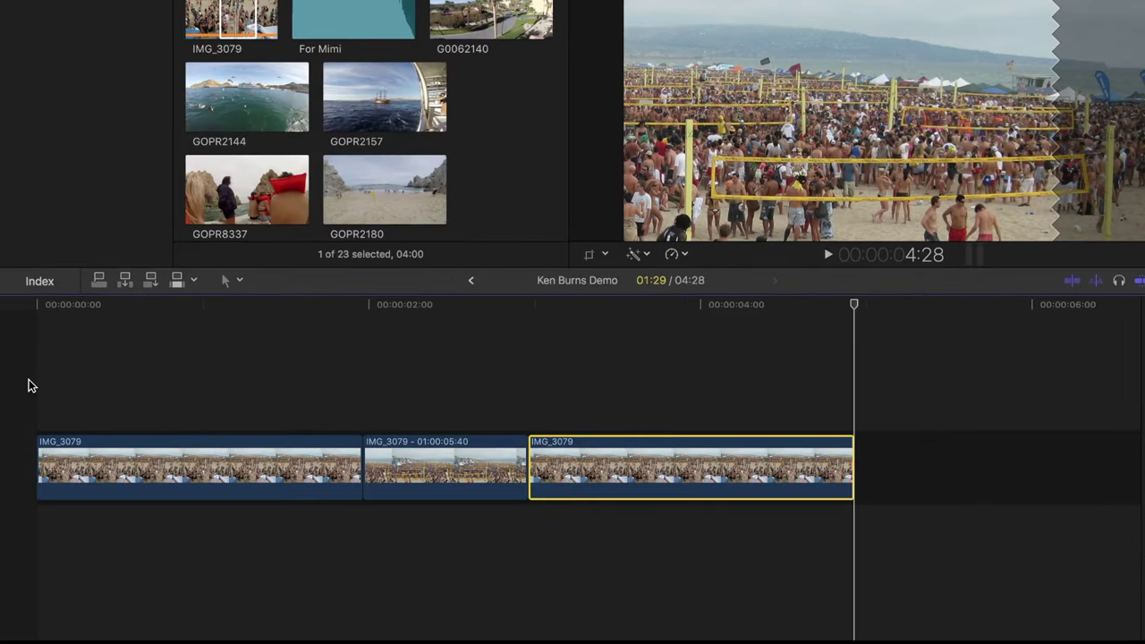
{"action": "key", "text": "Left"}
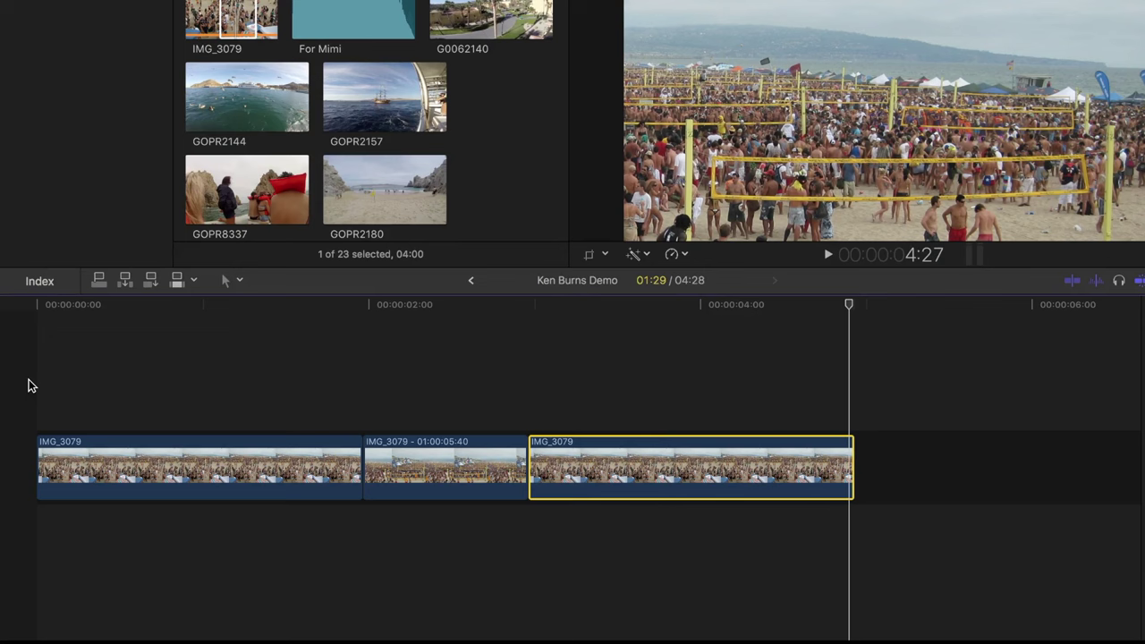
{"action": "key", "text": "e"}
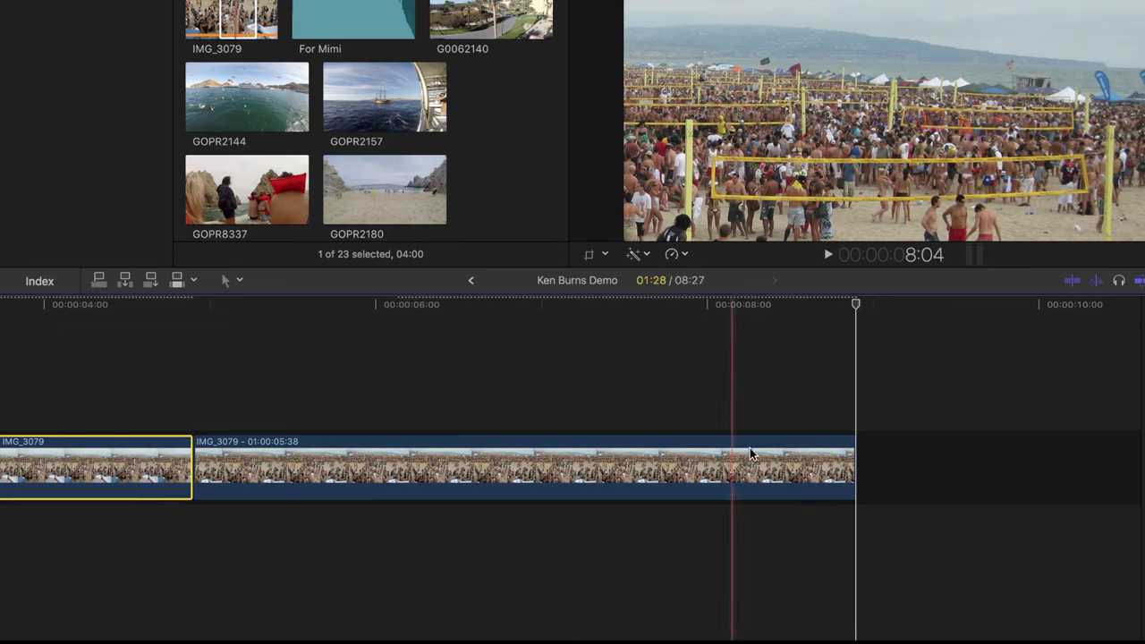
{"action": "left_click_drag", "start_coordinate": [854, 461], "coordinate": [358, 434]}
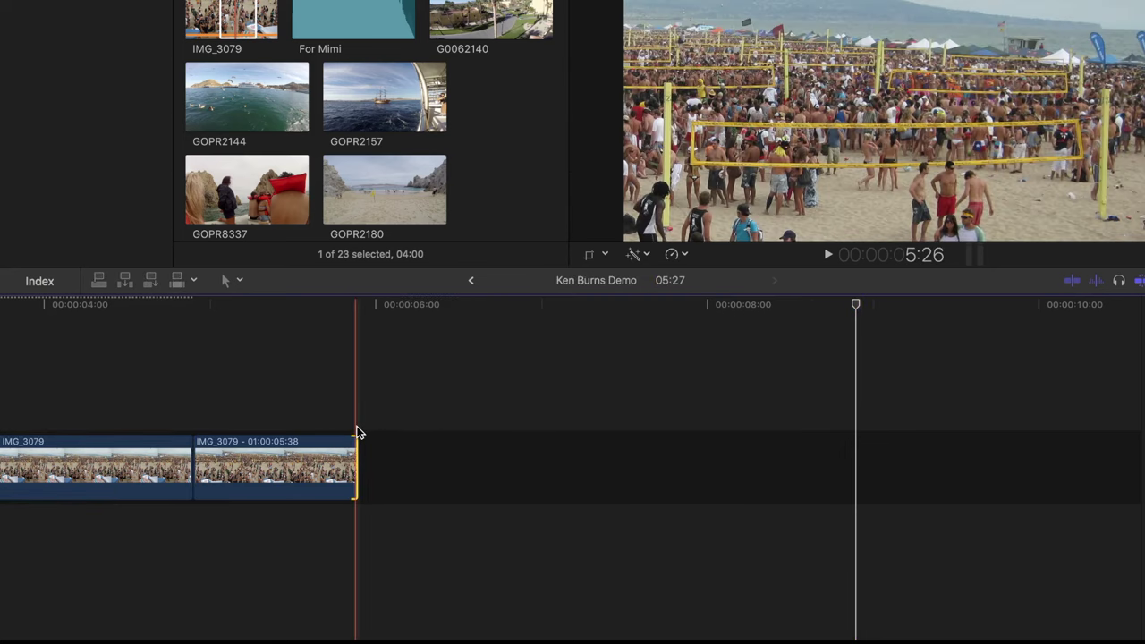
Step: Append another copy of the first IMG_3079 clip at the timeline's end
{"action": "scroll", "coordinate": [358, 434], "scroll_direction": "left", "scroll_amount": 3}
{"action": "left_click", "coordinate": [266, 459]}
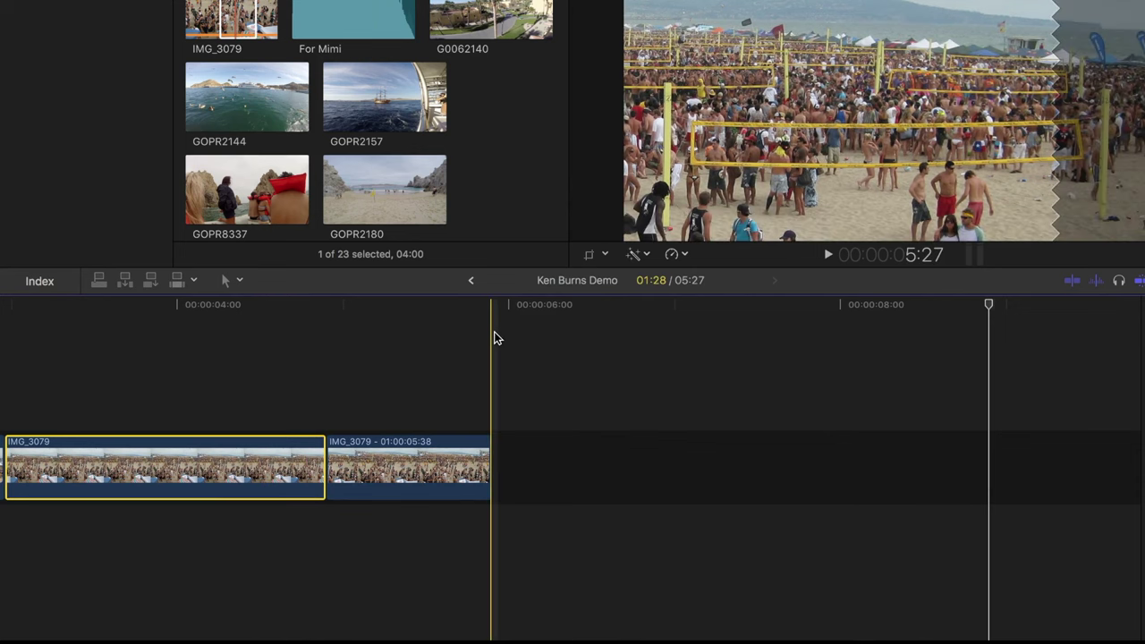
{"action": "key", "text": "super+c"}
{"action": "key", "text": "super+v"}
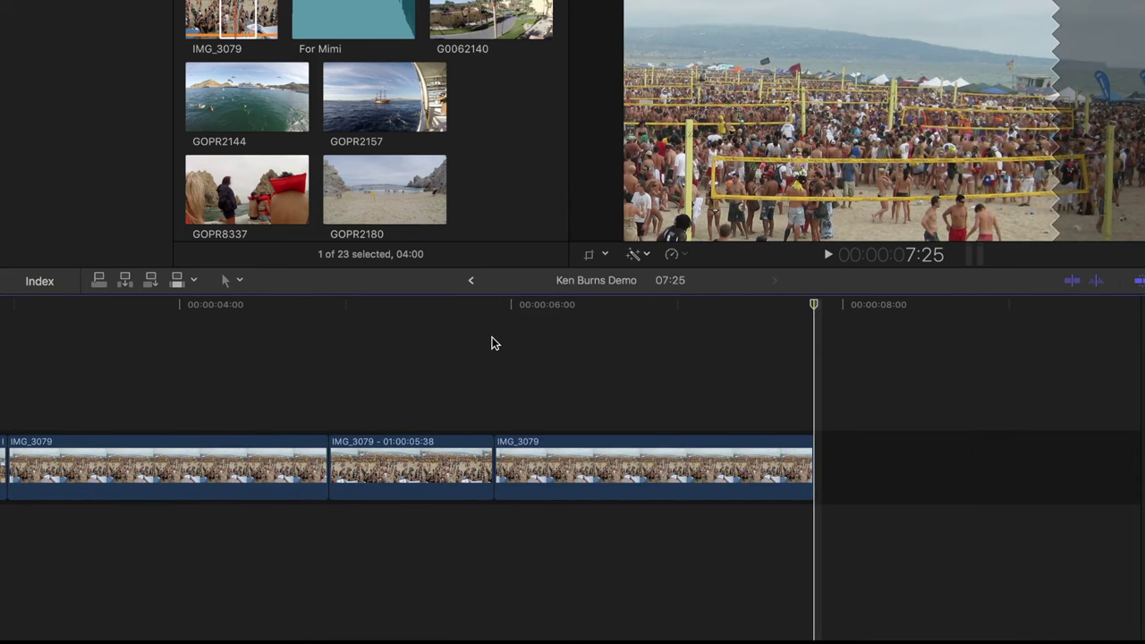
Step: Give the last clip a Ken Burns pull-out from the upper-right crowd to a wide frame, then add a hold frame
{"action": "left_click", "coordinate": [595, 457]}
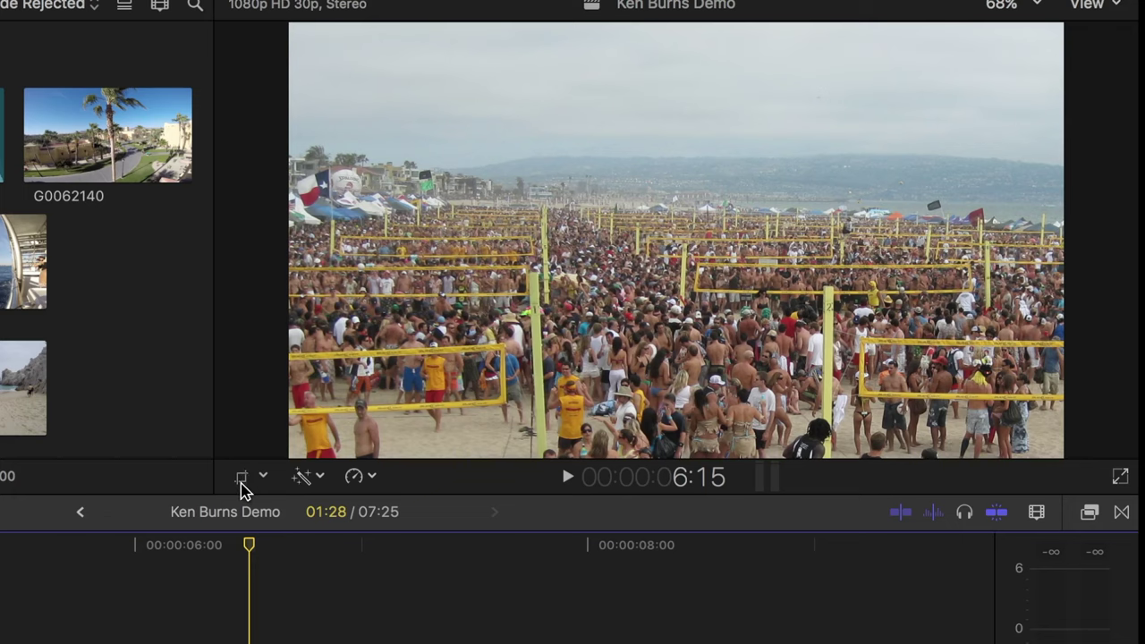
{"action": "left_click", "coordinate": [589, 254]}
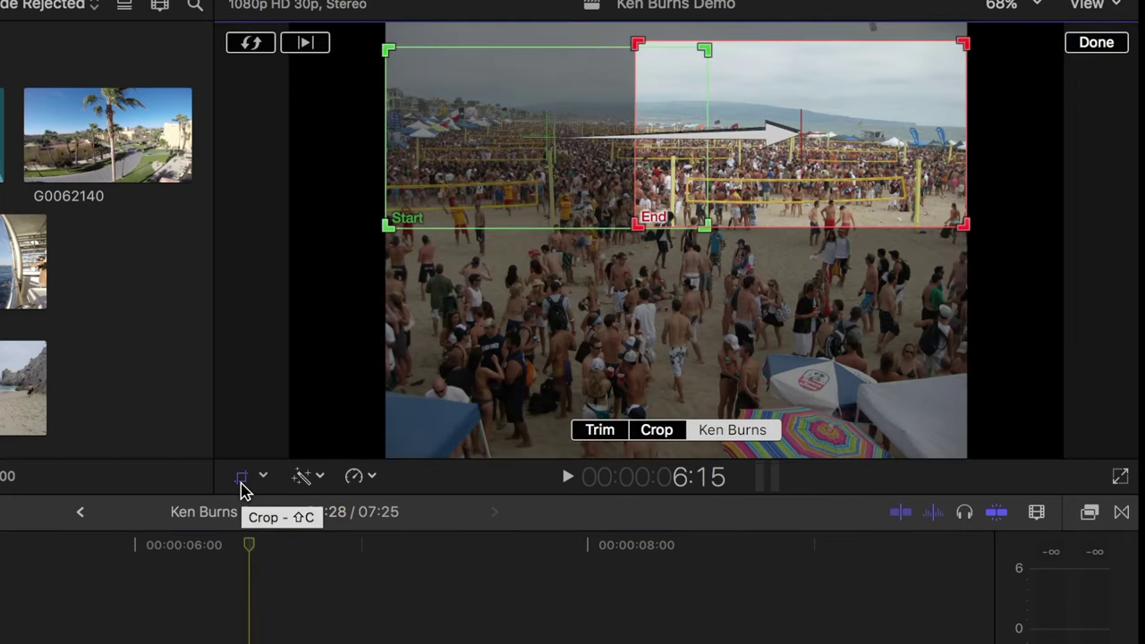
{"action": "left_click", "coordinate": [251, 43]}
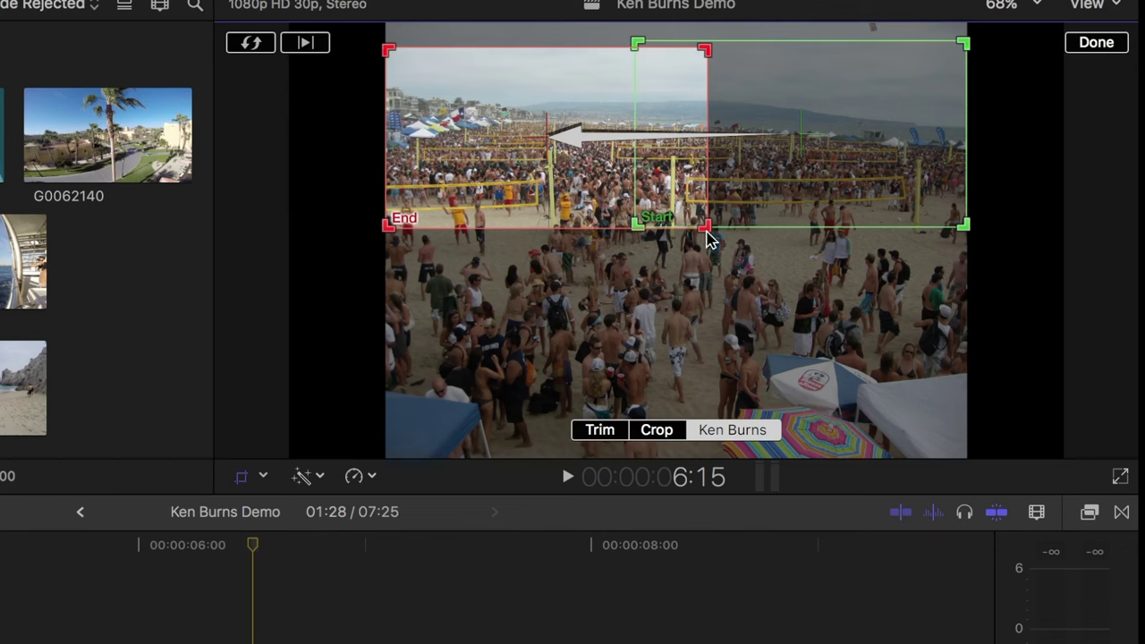
{"action": "left_click_drag", "start_coordinate": [706, 227], "coordinate": [892, 376]}
{"action": "left_click_drag", "start_coordinate": [794, 301], "coordinate": [799, 331]}
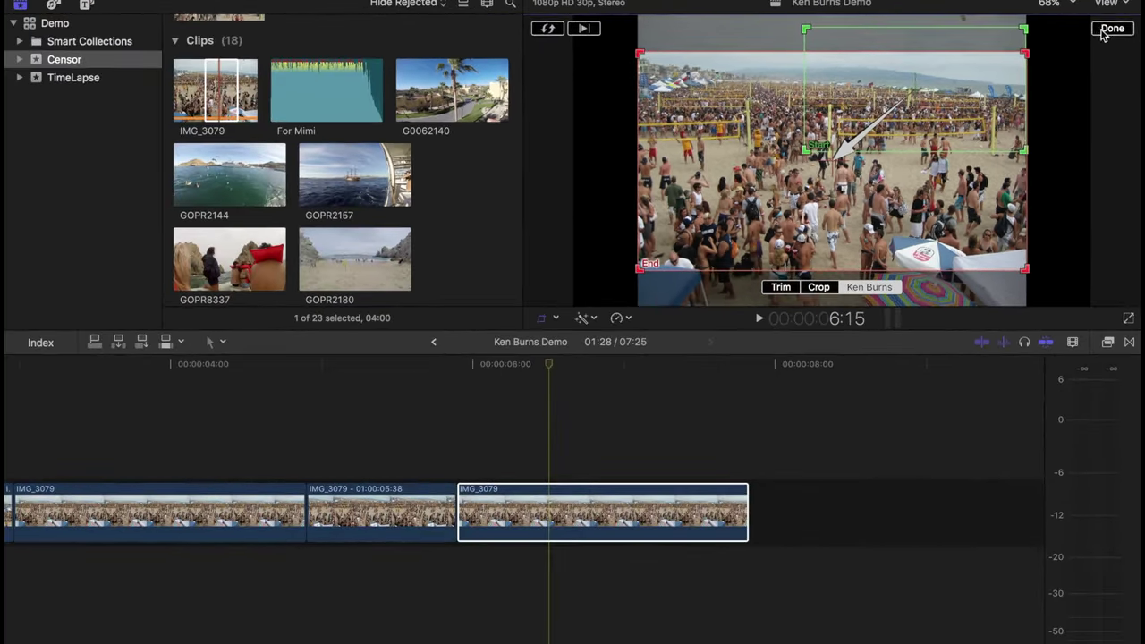
{"action": "left_click", "coordinate": [1096, 42]}
{"action": "key", "text": "e"}
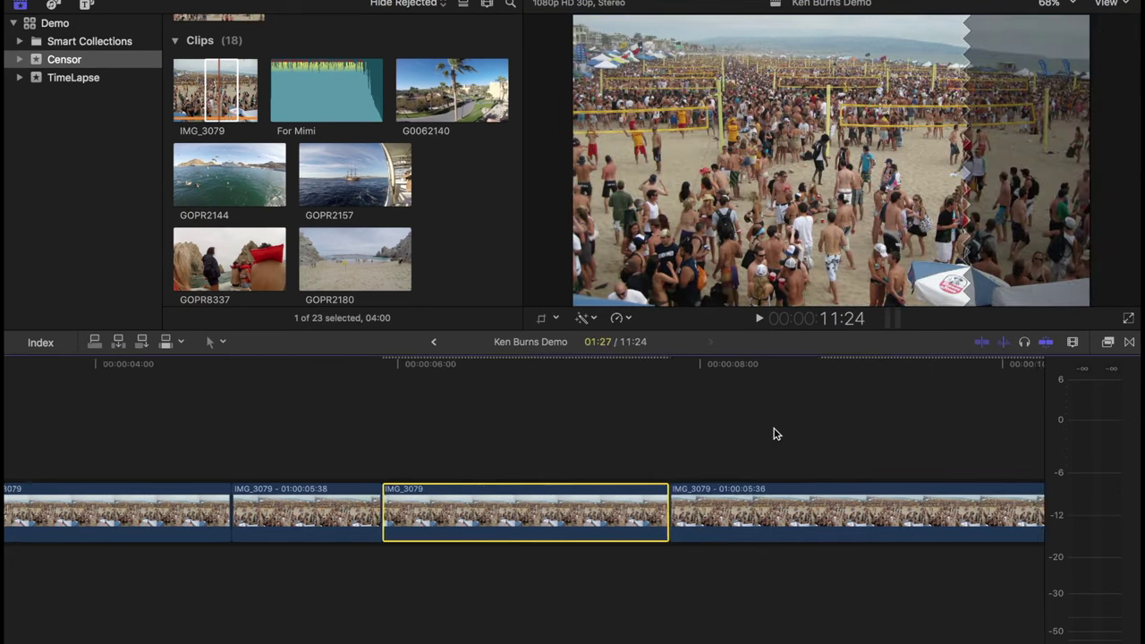